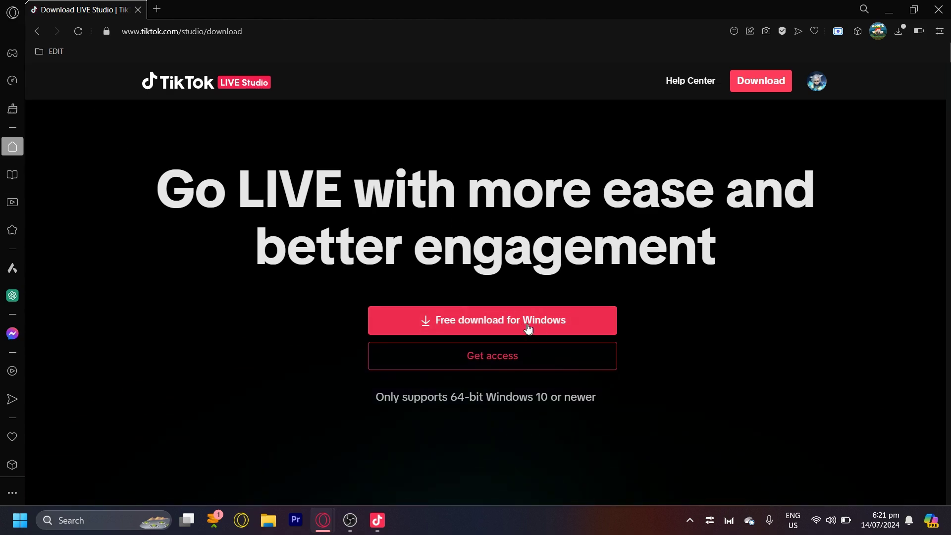
Bring TikTok LIVE Studio to the front, showing the empty Portrait scene
{"action": "left_click", "coordinate": [377, 521]}
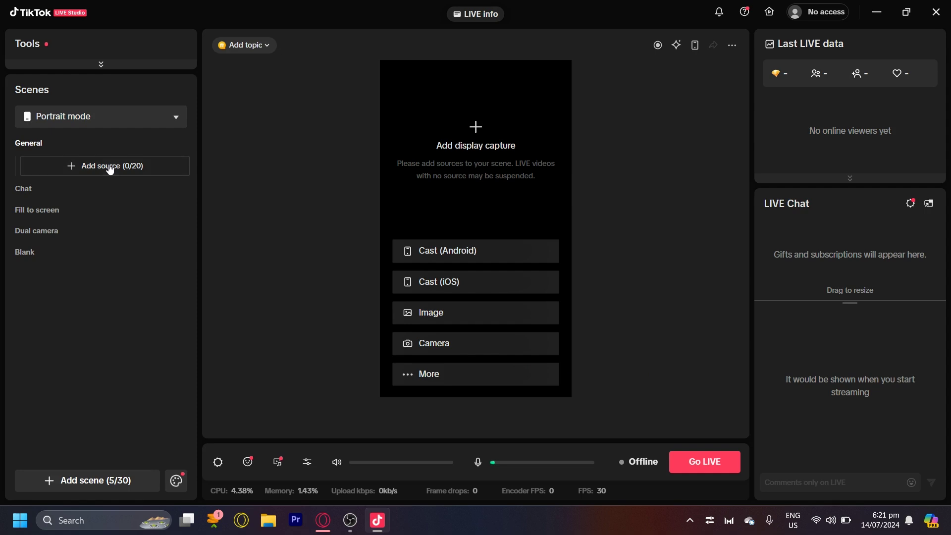
Start adding a Window capture source to the portrait scene
{"action": "left_click", "coordinate": [110, 167]}
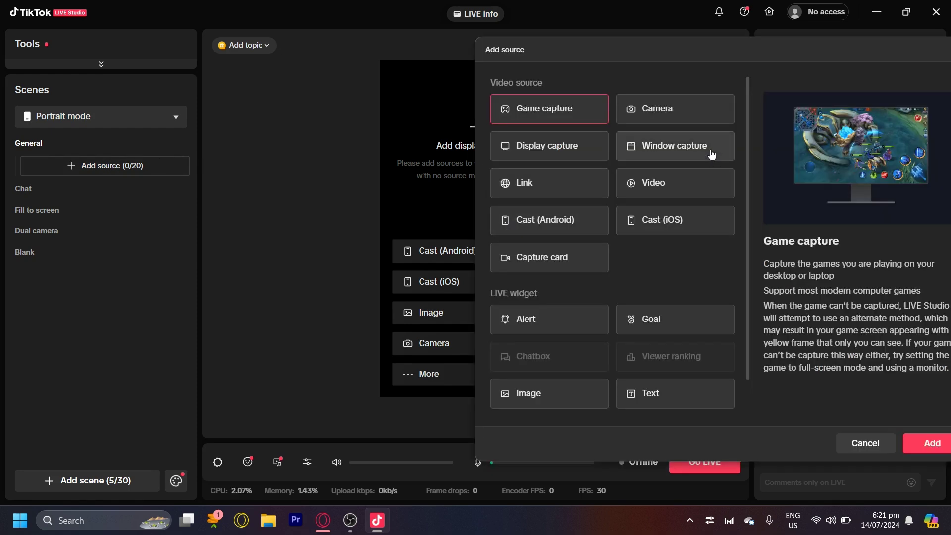
{"action": "left_click", "coordinate": [711, 154]}
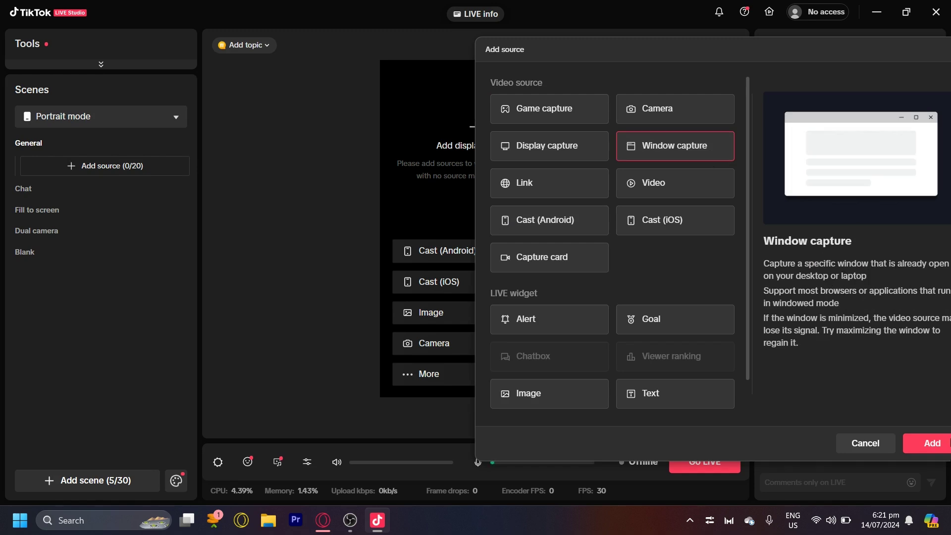
{"action": "left_click", "coordinate": [929, 443]}
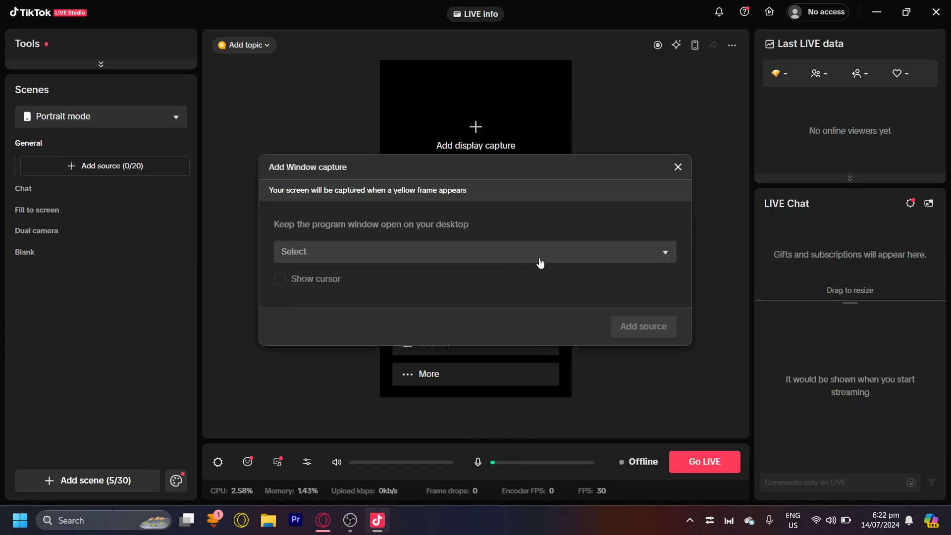
Capture the obs64.exe OBS window with Show cursor enabled and add it to the scene
{"action": "left_click", "coordinate": [508, 249]}
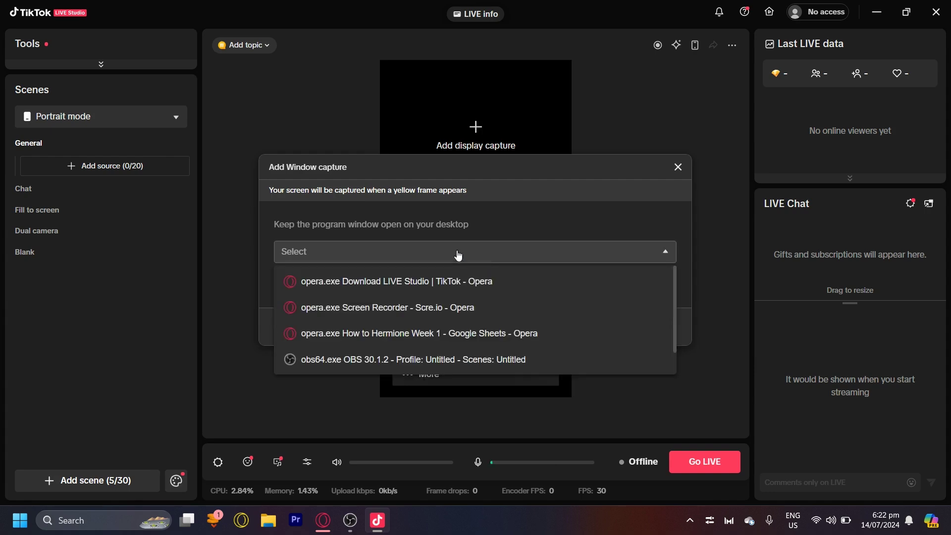
{"action": "left_click", "coordinate": [364, 359]}
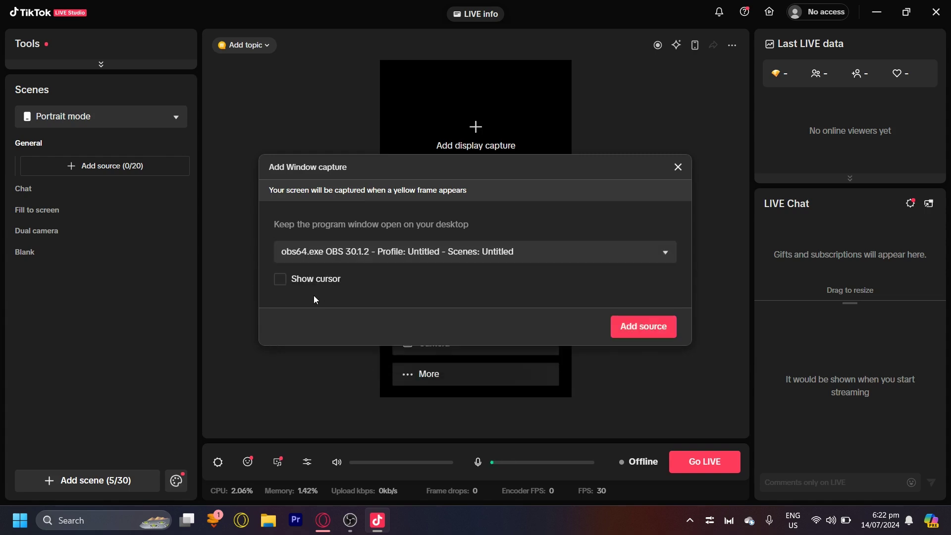
{"action": "left_click", "coordinate": [280, 279]}
{"action": "left_click", "coordinate": [665, 329]}
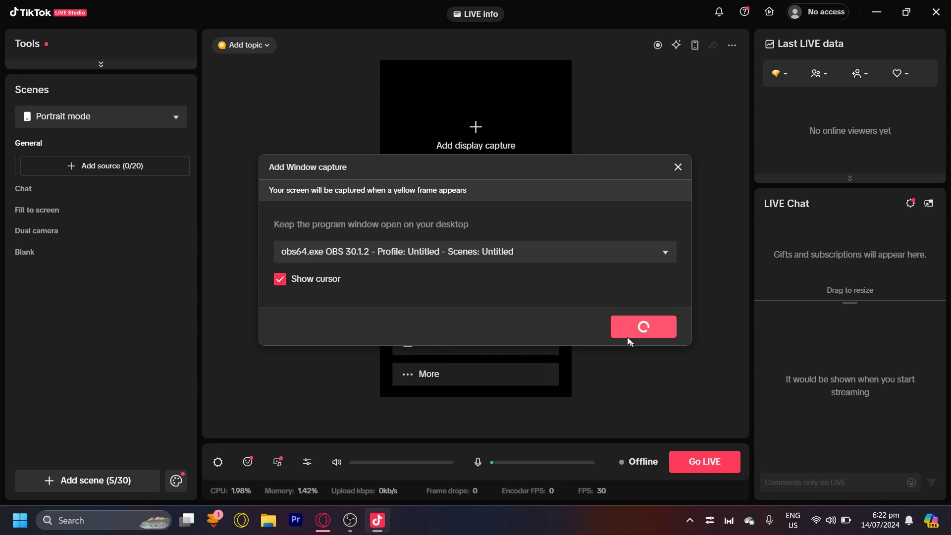
{"action": "left_click", "coordinate": [677, 167]}
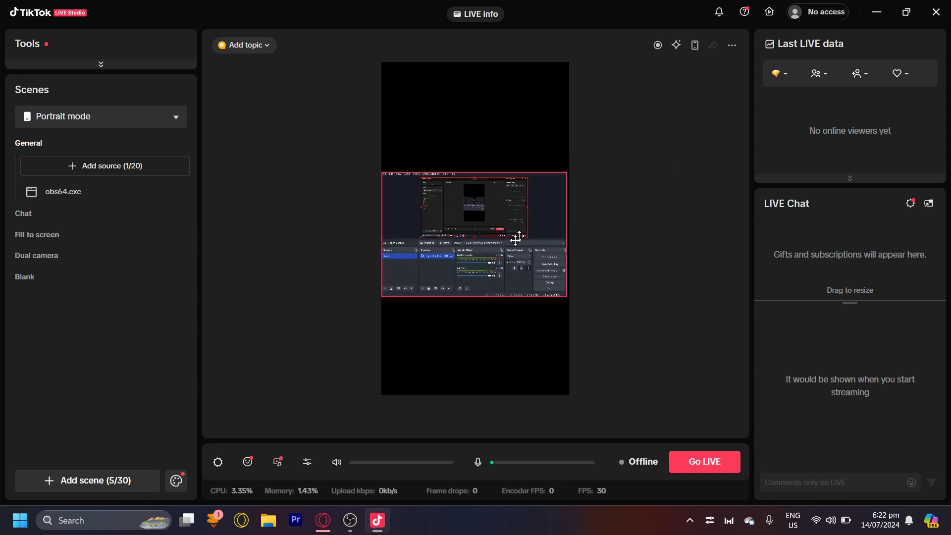
{"action": "left_click", "coordinate": [512, 375]}
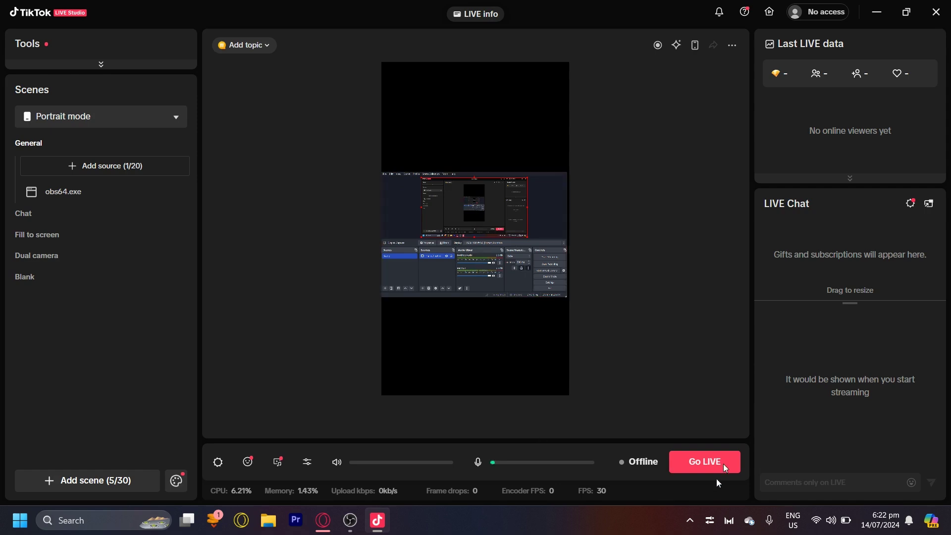
{"action": "left_click", "coordinate": [561, 291]}
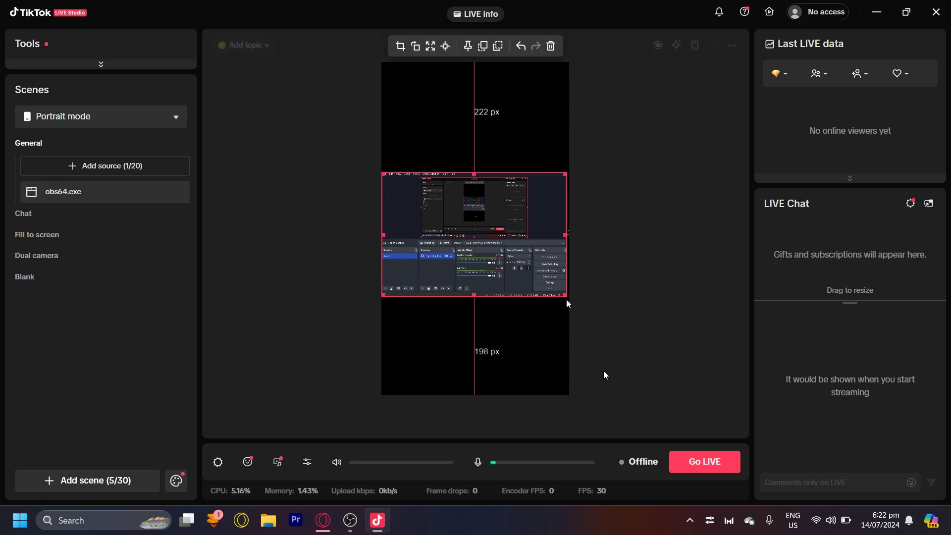
{"action": "left_click", "coordinate": [522, 386]}
{"action": "left_click", "coordinate": [510, 261]}
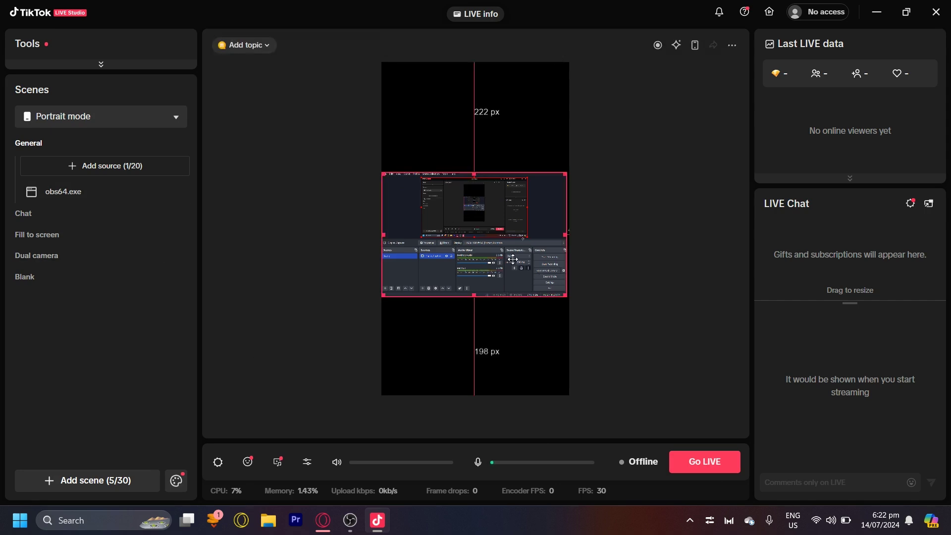
{"action": "left_click", "coordinate": [639, 166]}
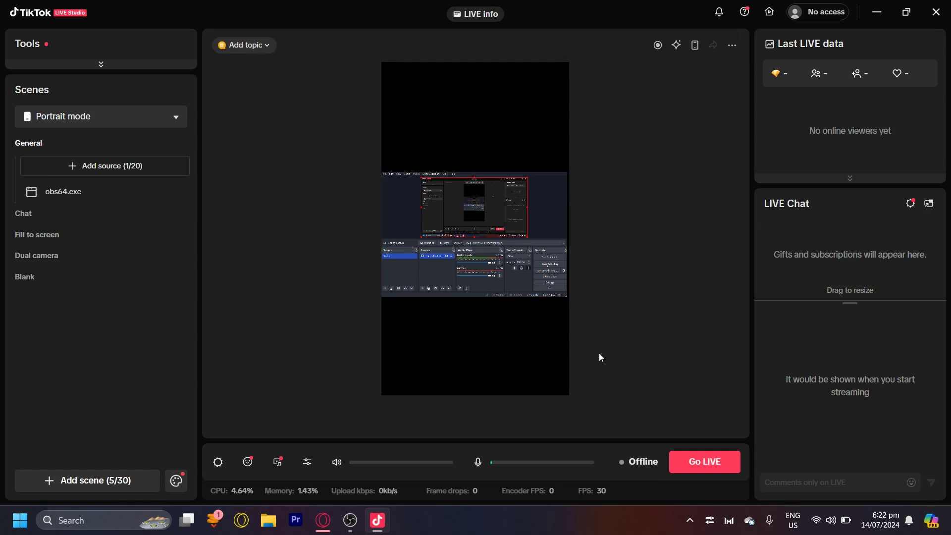